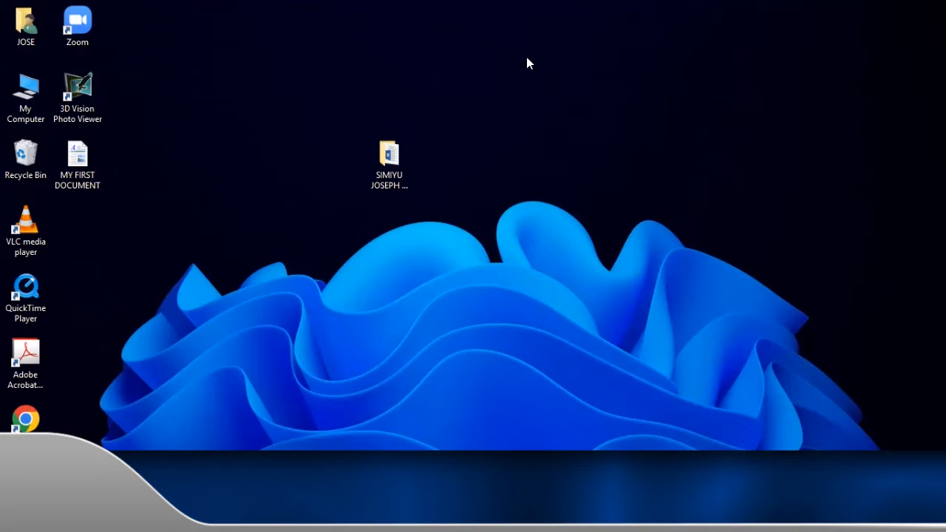
{"action": "right_click", "coordinate": [614, 27]}
{"action": "left_click", "coordinate": [665, 74]}
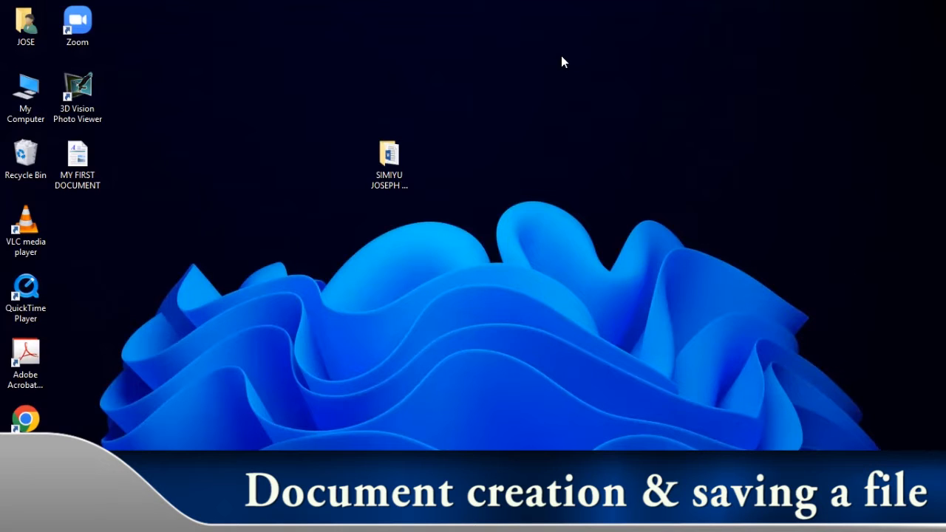
{"action": "left_click", "coordinate": [684, 88]}
Open the LETTER Word document from the personal folder on the desktop
{"action": "double_click", "coordinate": [394, 160]}
{"action": "left_click_drag", "start_coordinate": [687, 28], "coordinate": [606, 110]}
{"action": "left_click_drag", "start_coordinate": [618, 180], "coordinate": [625, 34]}
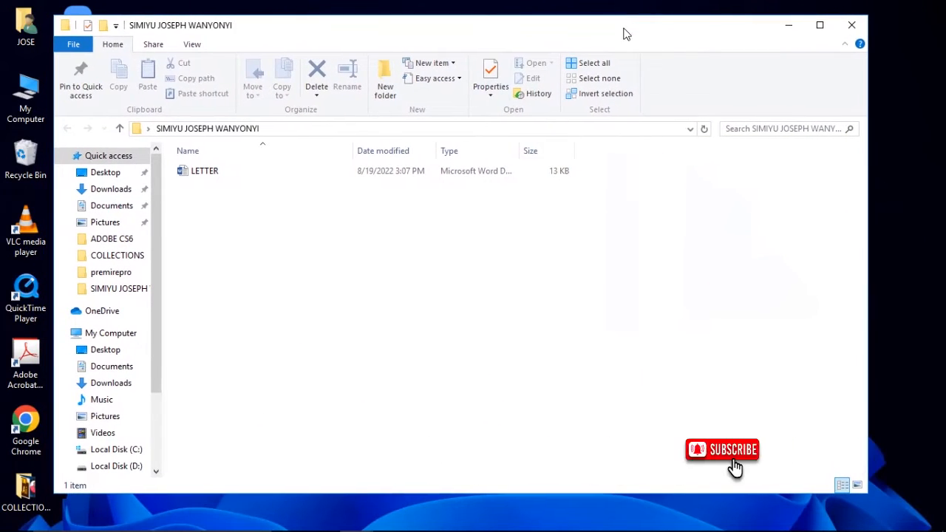
{"action": "double_click", "coordinate": [338, 171]}
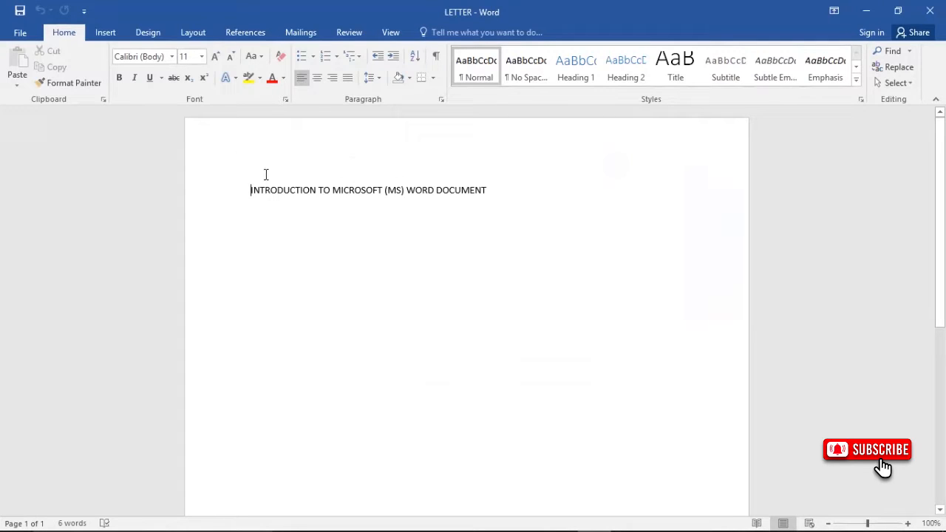
Save the LETTER document under its existing name and return to the page
{"action": "left_click", "coordinate": [22, 32]}
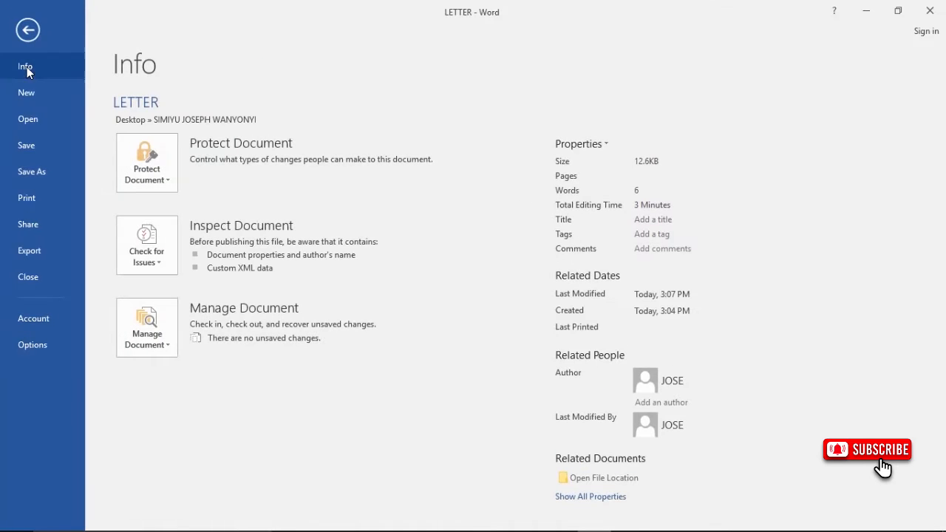
{"action": "left_click", "coordinate": [37, 145]}
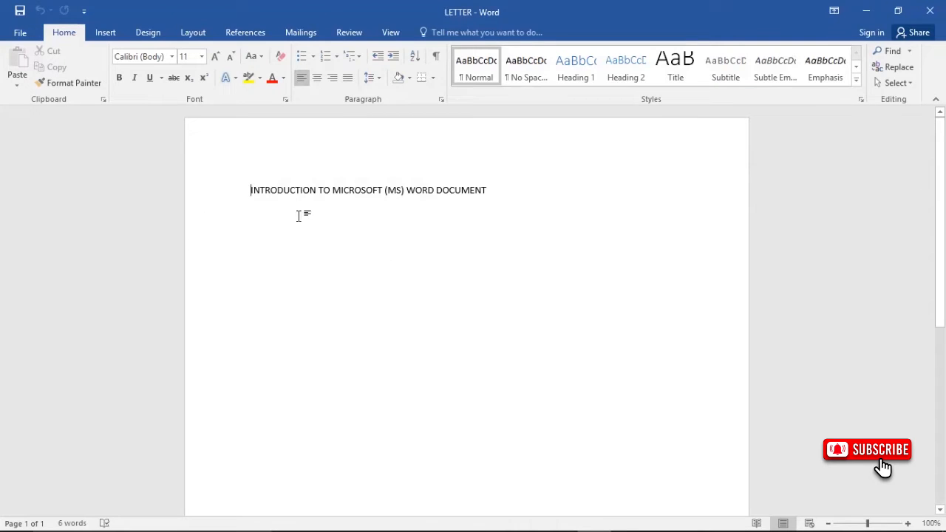
{"action": "left_click", "coordinate": [20, 32]}
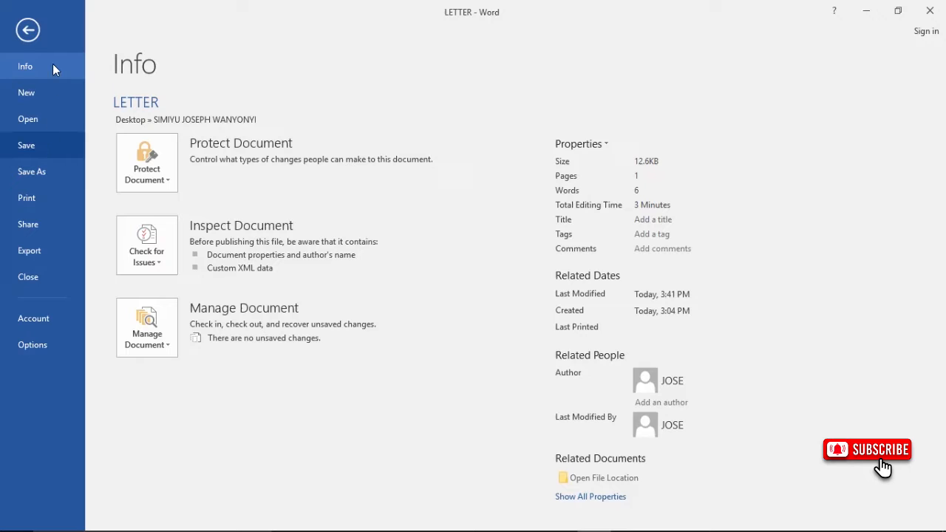
{"action": "left_click", "coordinate": [27, 30]}
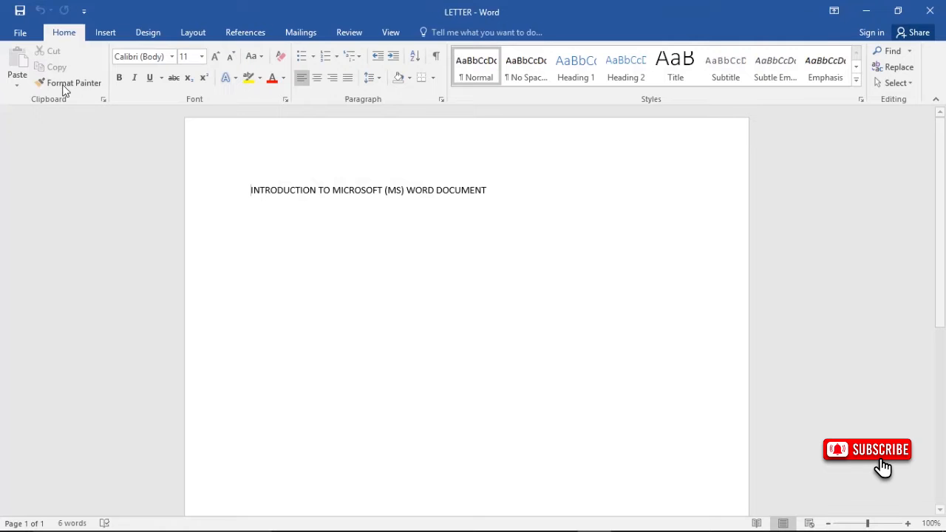
Append "WORD 2016" to the end of the heading line "INTRODUCTION TO MICROSOFT (MS) WORD DOCUMENT"
{"action": "left_click", "coordinate": [507, 199]}
{"action": "type", "text": "WORD"}
{"action": "type", "text": " 2026"}
{"action": "key", "text": "BackSpace"}
{"action": "key", "text": "BackSpace"}
{"action": "type", "text": "16"}
Save the extended heading in the LETTER document and close the document
{"action": "left_click", "coordinate": [25, 31]}
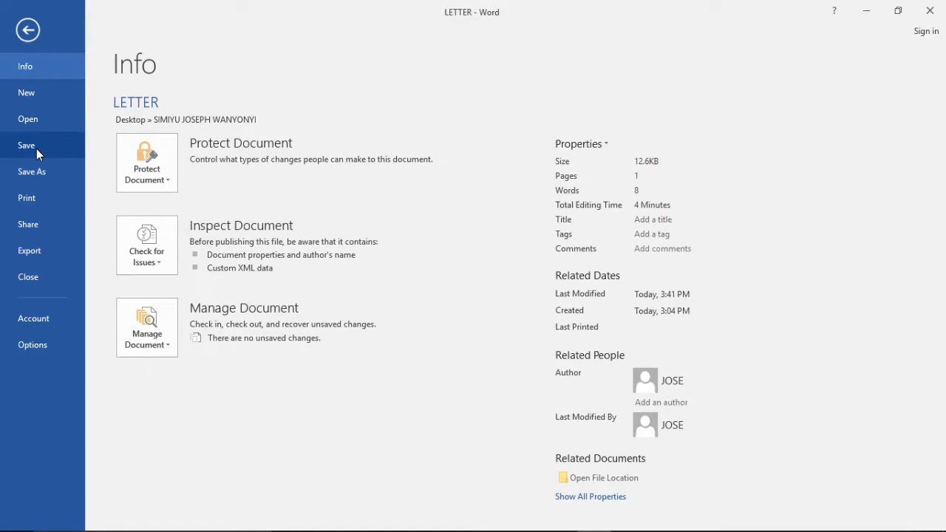
{"action": "left_click", "coordinate": [37, 149]}
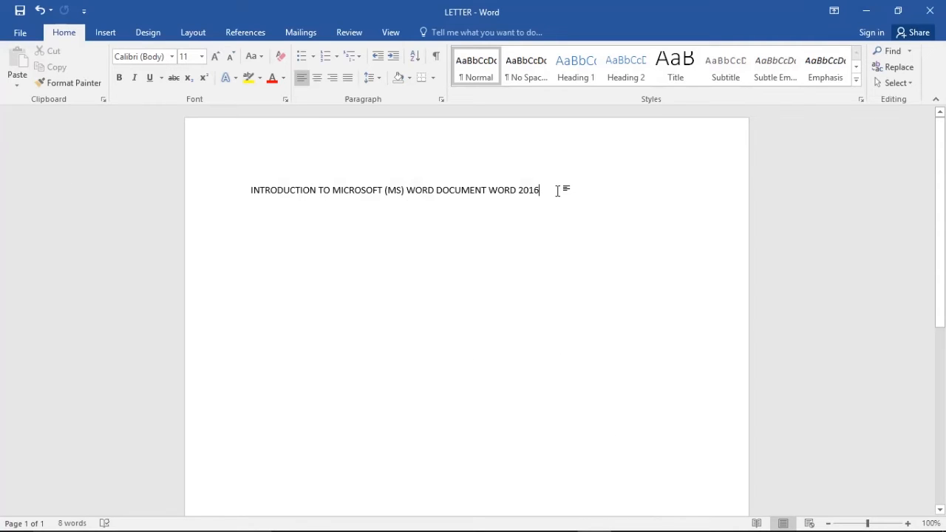
{"action": "left_click", "coordinate": [924, 11]}
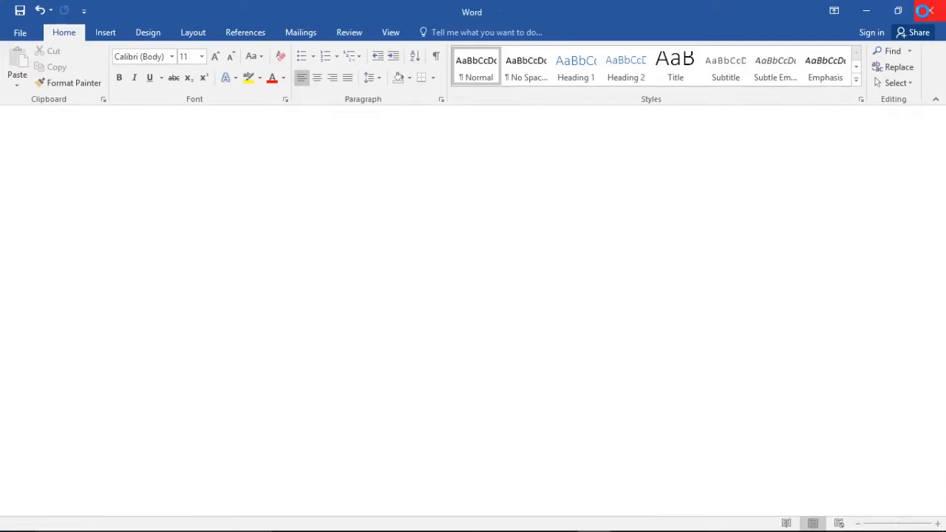
{"action": "left_click", "coordinate": [923, 11]}
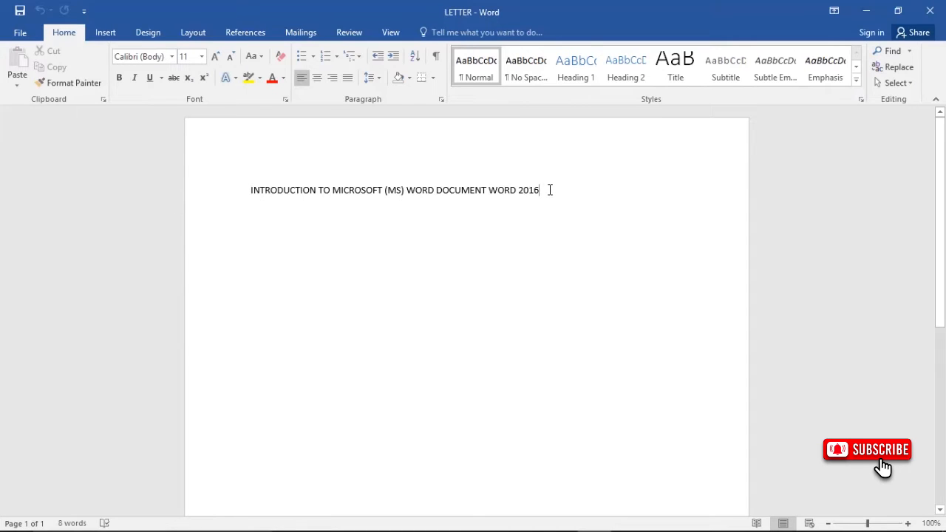
Add a second line reading "FUNCTIONS OF WORD PROCESSING SOFTWARE" below the heading
{"action": "key", "text": "Return"}
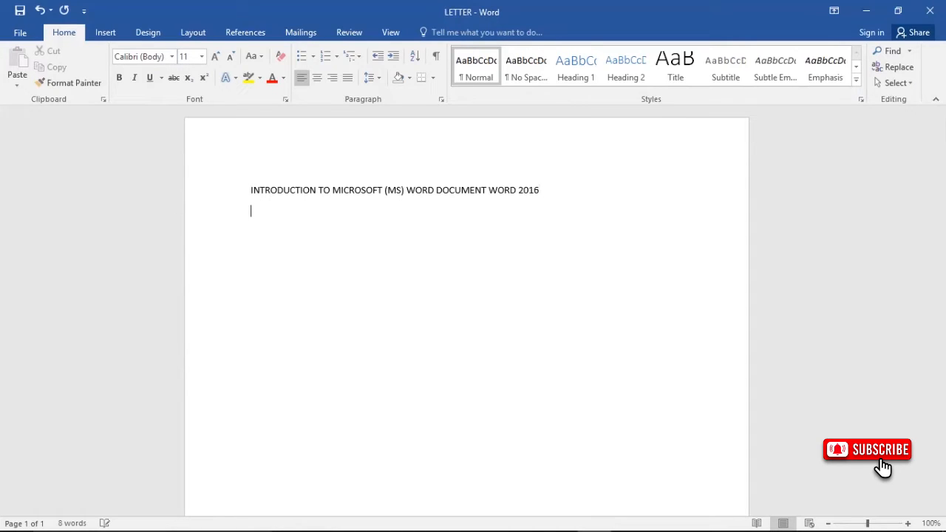
{"action": "type", "text": "FUNCTIONS OF WORD PROCESSING "}
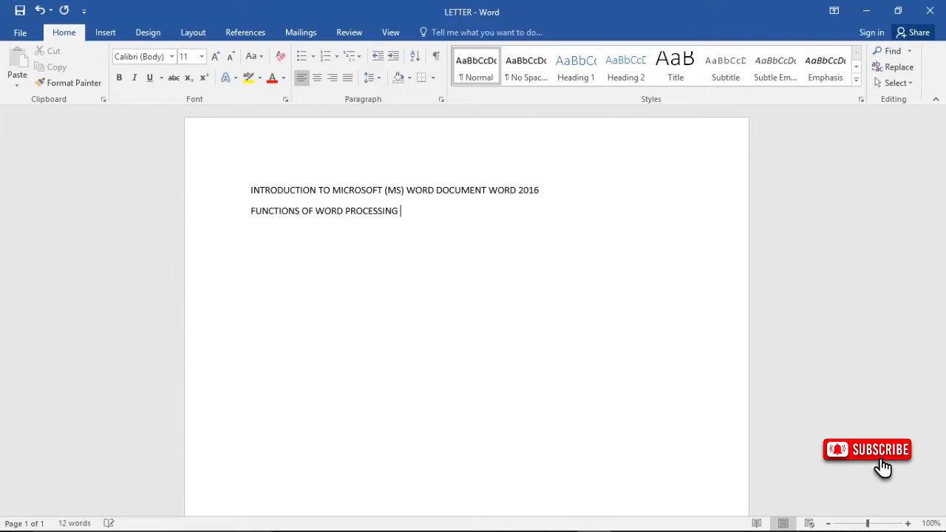
{"action": "type", "text": "SOFTWARE"}
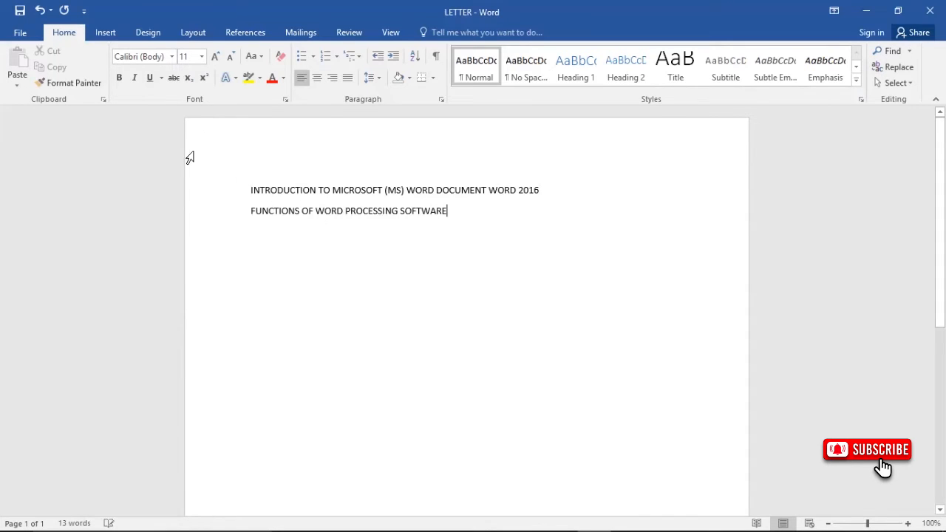
Save the added second line in LETTER and close the document
{"action": "left_click", "coordinate": [18, 34]}
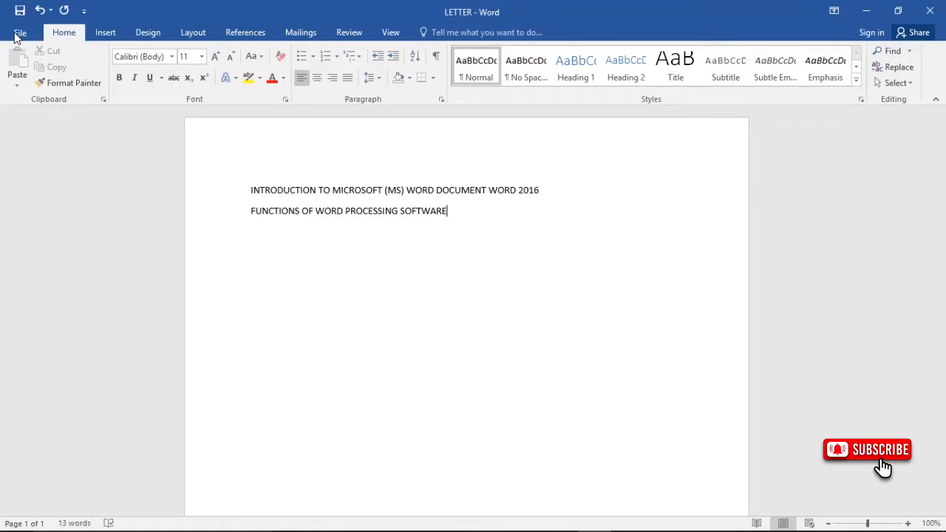
{"action": "left_click", "coordinate": [22, 146]}
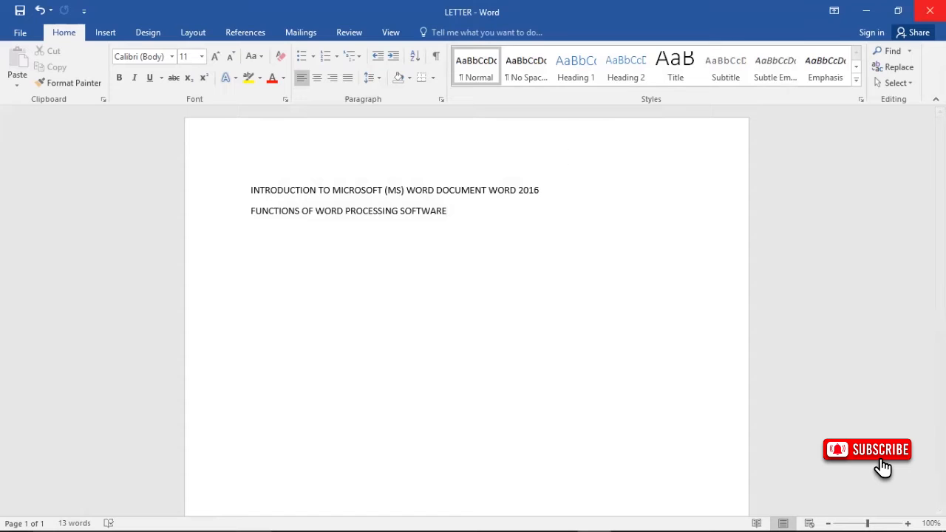
{"action": "left_click", "coordinate": [930, 10]}
Reopen the LETTER document from its folder and save it again under the same name
{"action": "double_click", "coordinate": [328, 176]}
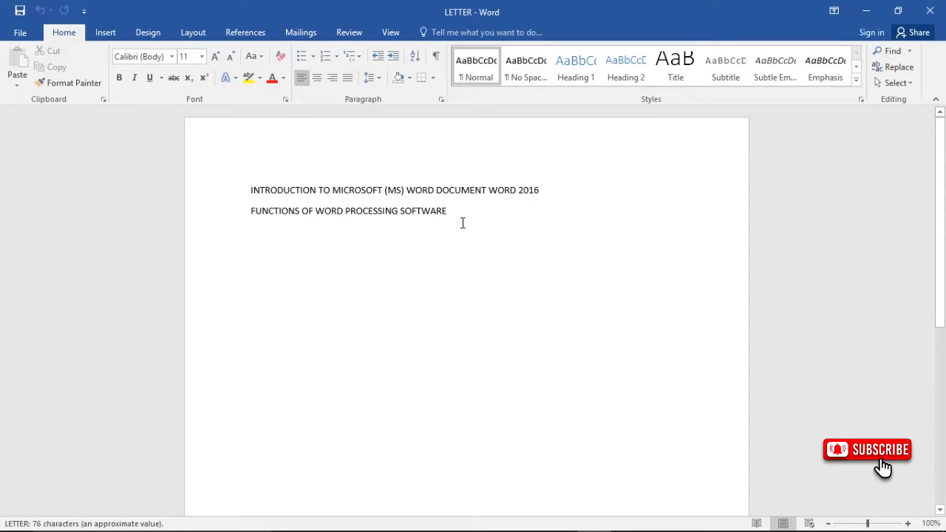
{"action": "left_click_drag", "start_coordinate": [463, 226], "coordinate": [273, 236]}
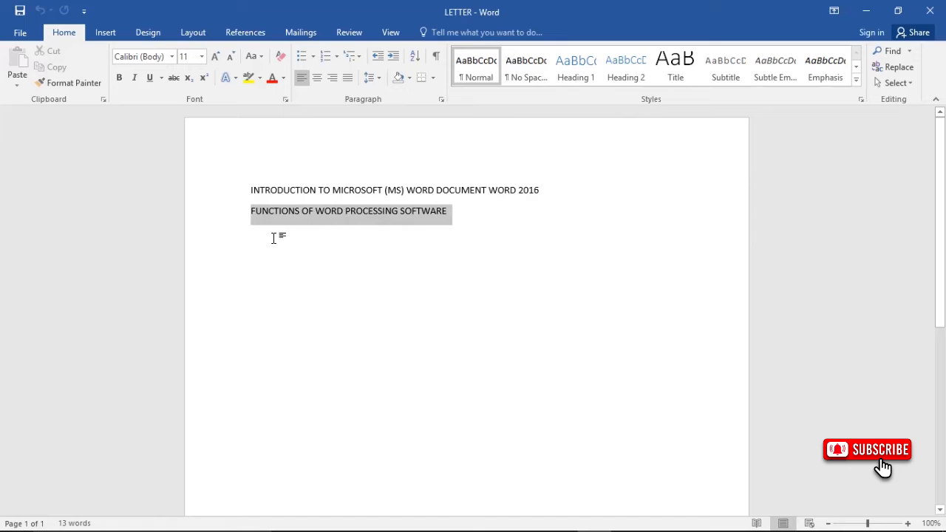
{"action": "left_click", "coordinate": [272, 237]}
{"action": "left_click", "coordinate": [18, 34]}
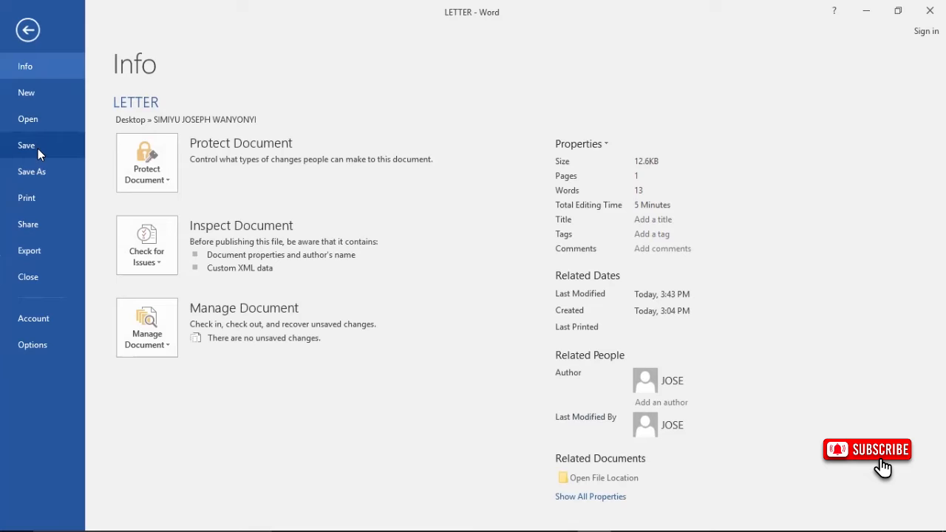
{"action": "left_click", "coordinate": [38, 149]}
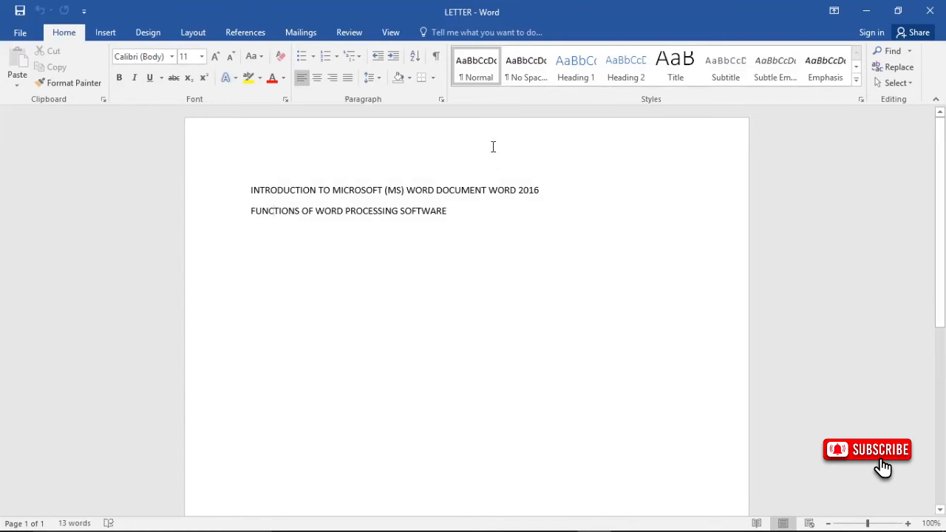
Save a copy of the document as a Word Document named REPORT in the Documents folder
{"action": "left_click", "coordinate": [20, 32]}
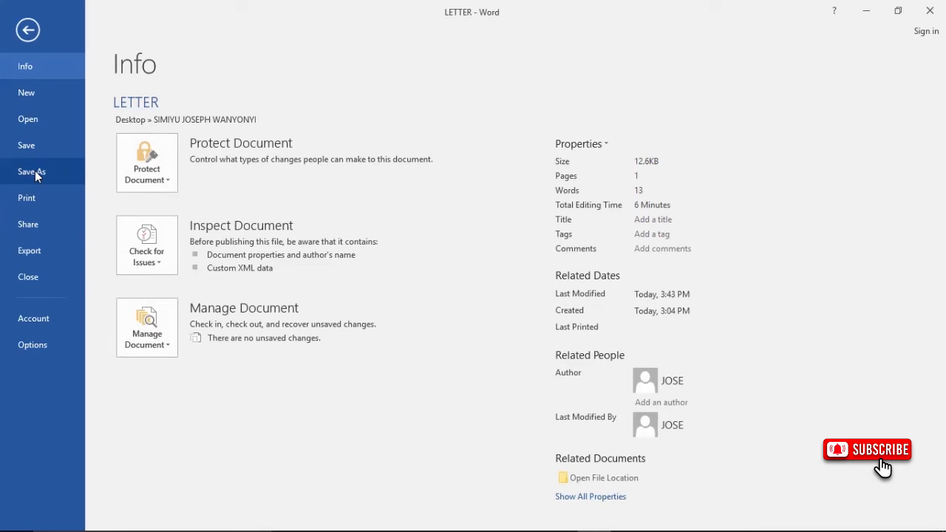
{"action": "left_click", "coordinate": [35, 173]}
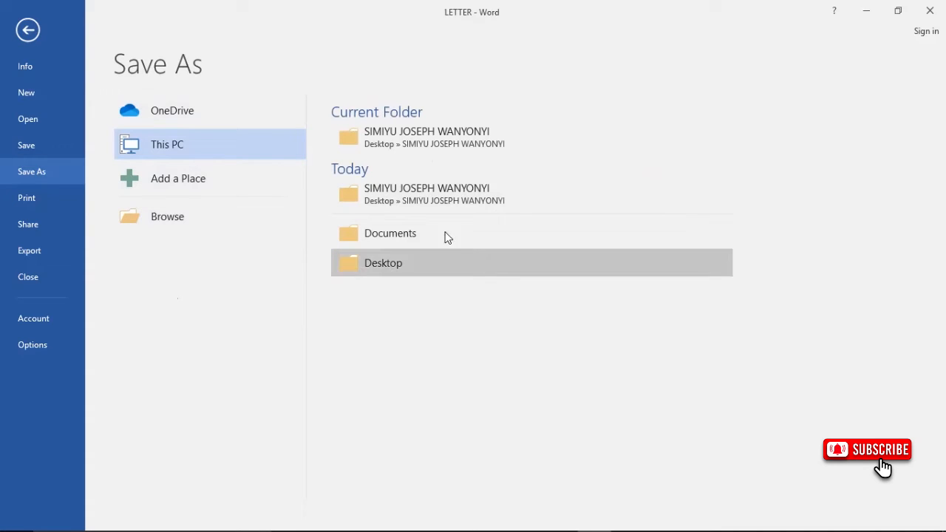
{"action": "left_click", "coordinate": [418, 239]}
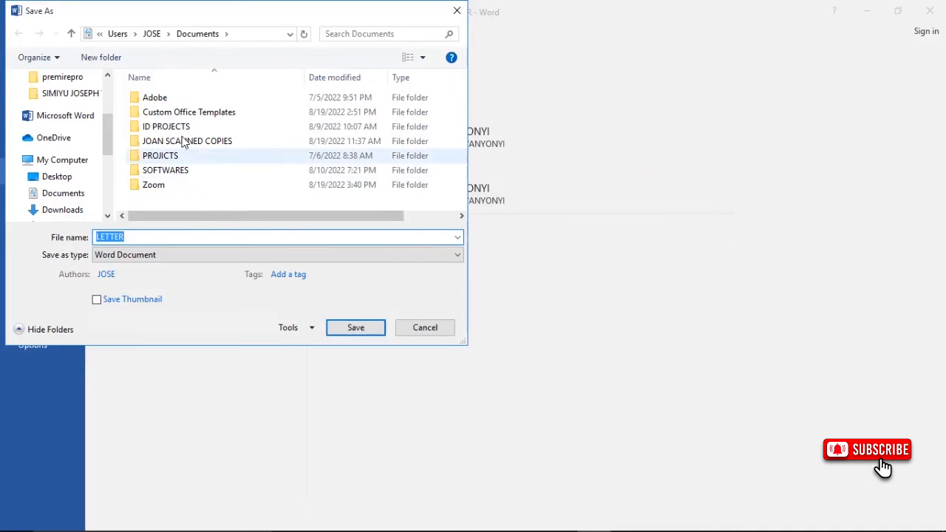
{"action": "scroll", "coordinate": [108, 138], "scroll_direction": "up", "scroll_amount": 1}
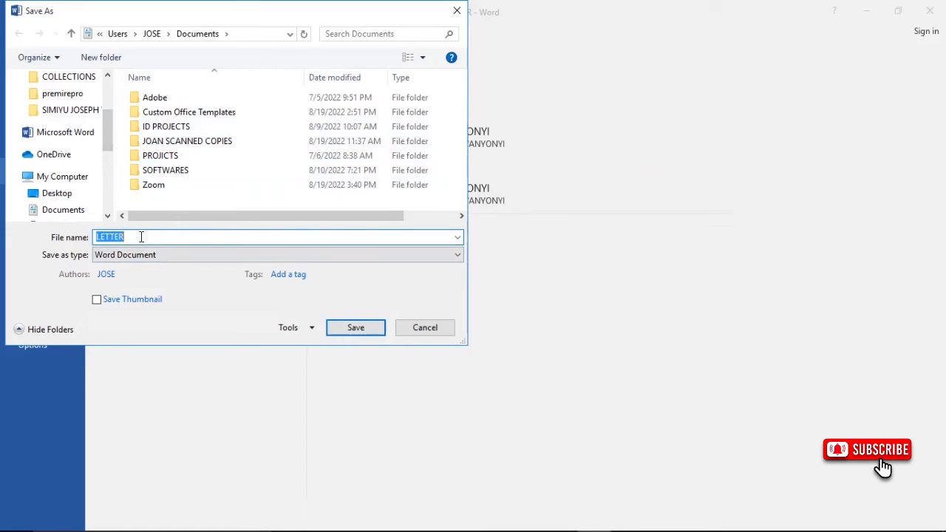
{"action": "type", "text": "REPORT"}
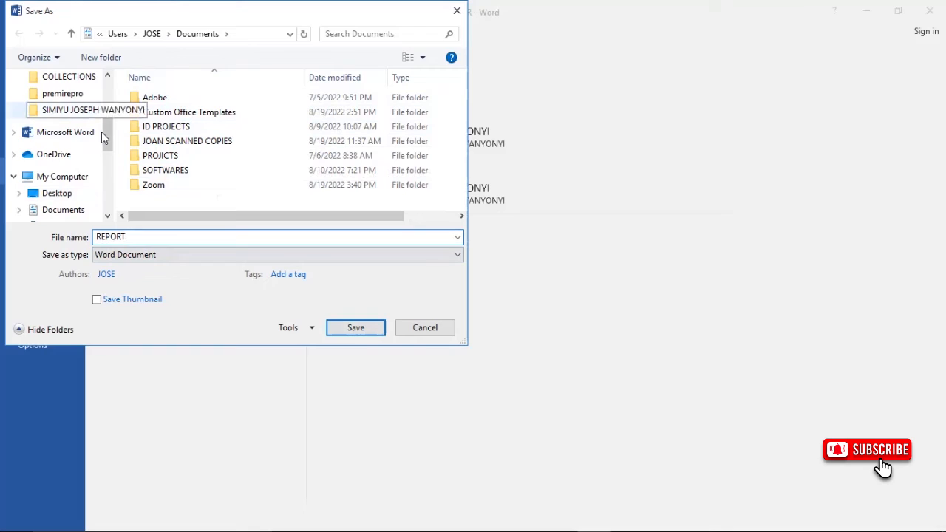
{"action": "left_click_drag", "start_coordinate": [107, 132], "coordinate": [108, 99]}
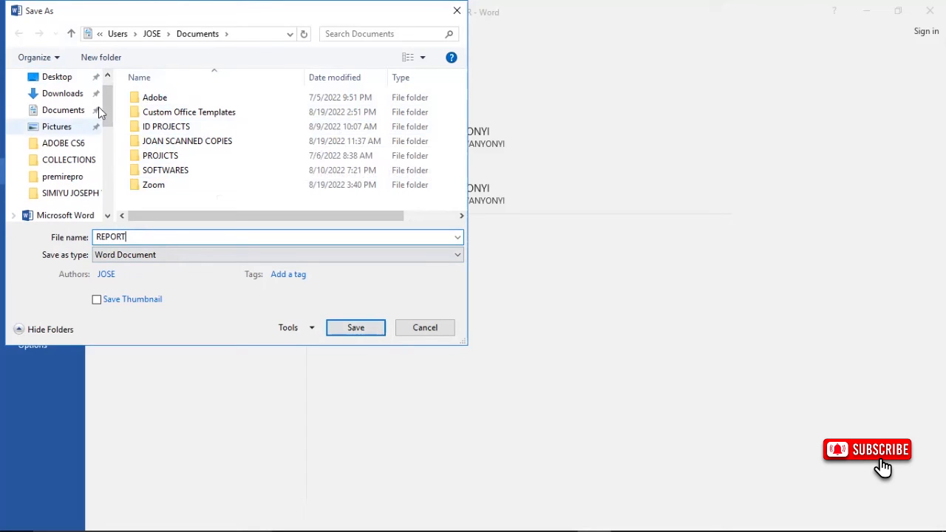
{"action": "left_click_drag", "start_coordinate": [109, 99], "coordinate": [108, 164]}
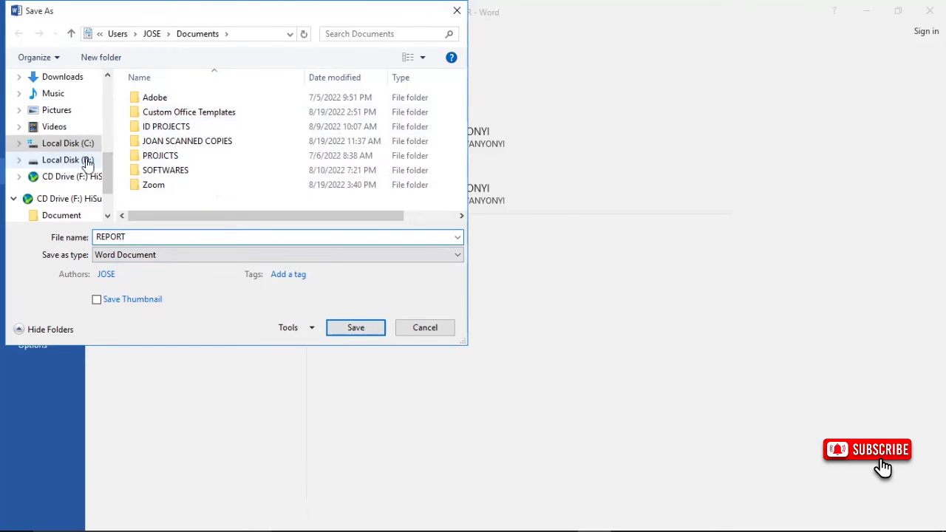
{"action": "left_click_drag", "start_coordinate": [105, 176], "coordinate": [105, 185]}
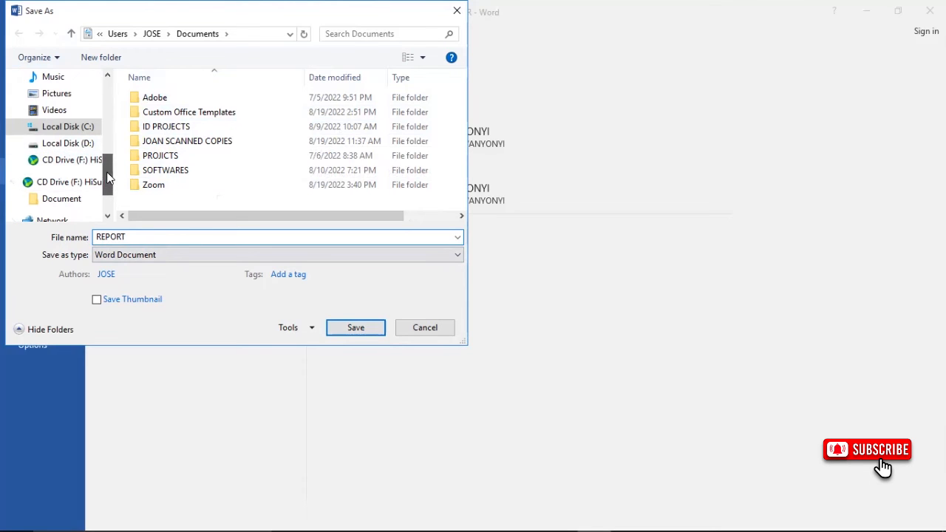
{"action": "left_click_drag", "start_coordinate": [108, 182], "coordinate": [107, 165]}
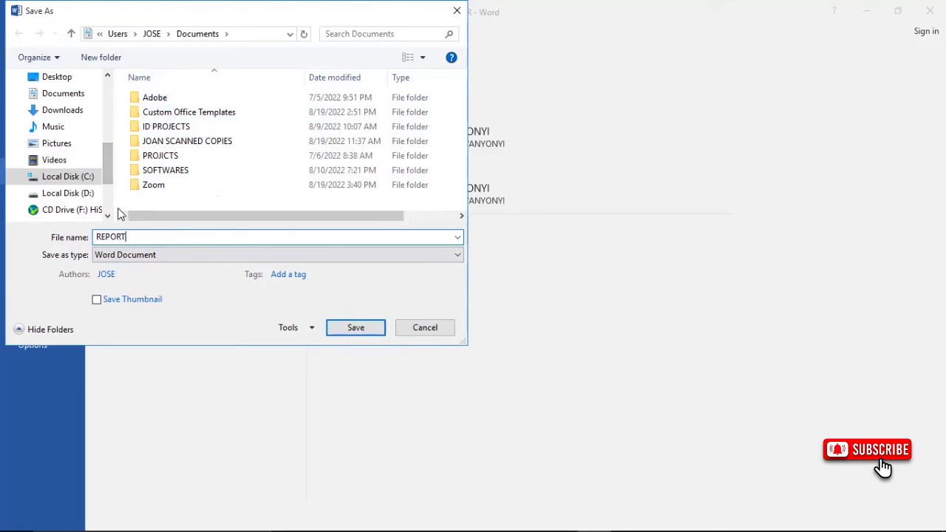
{"action": "scroll", "coordinate": [107, 163], "scroll_direction": "up", "scroll_amount": 1}
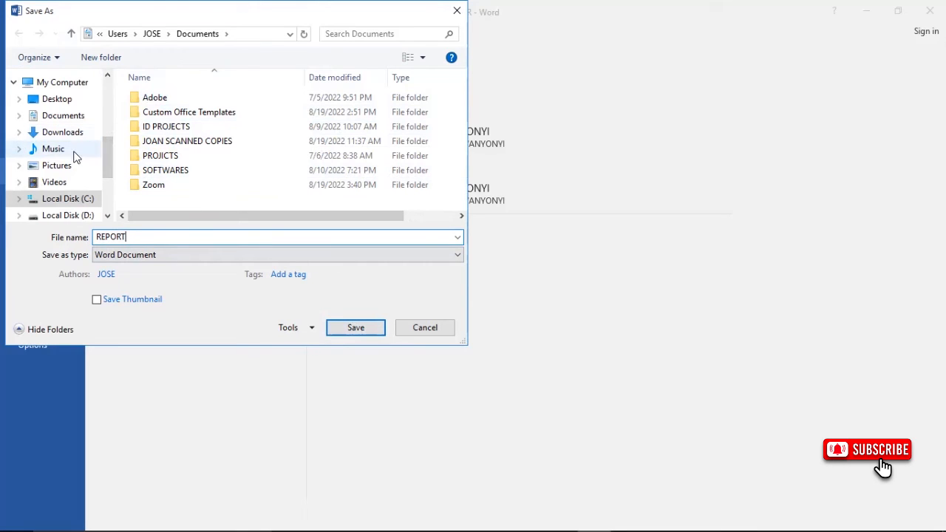
{"action": "mouse_move", "coordinate": [108, 164]}
{"action": "left_mouse_down"}
{"action": "mouse_move", "coordinate": [104, 140]}
{"action": "mouse_move", "coordinate": [104, 178]}
{"action": "left_mouse_up"}
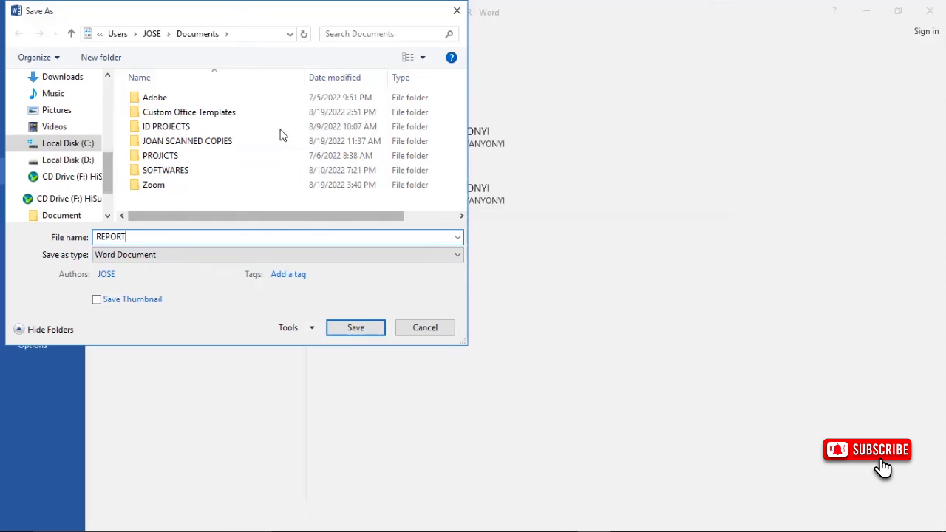
{"action": "left_click", "coordinate": [352, 330]}
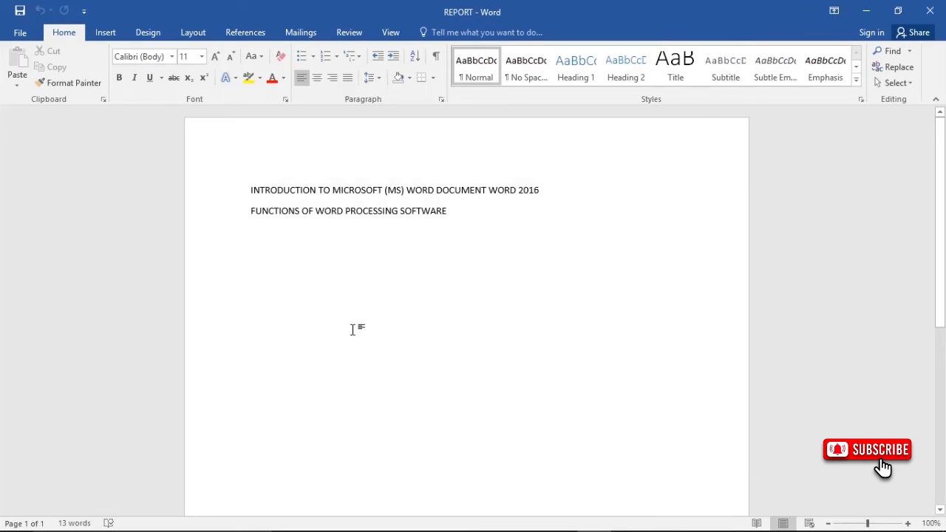
{"action": "left_click", "coordinate": [16, 33]}
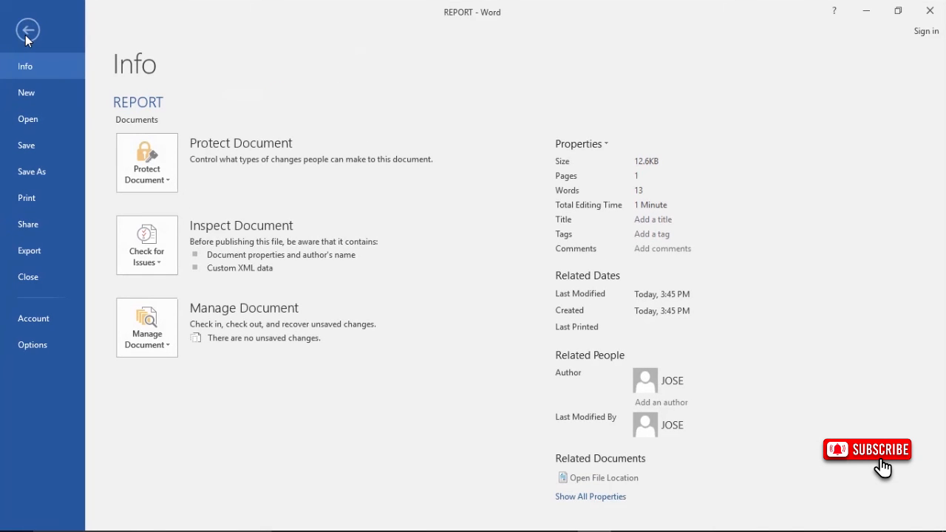
{"action": "left_click", "coordinate": [27, 32]}
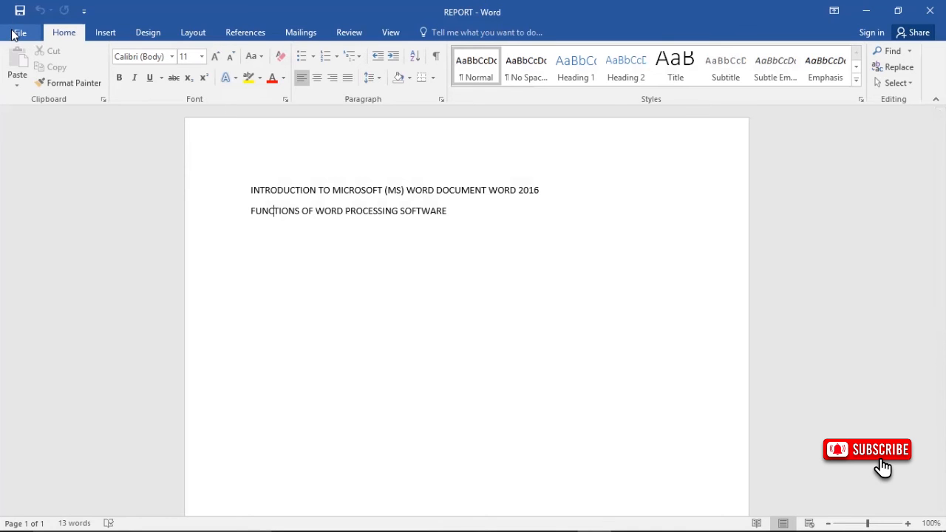
{"action": "left_click", "coordinate": [20, 32]}
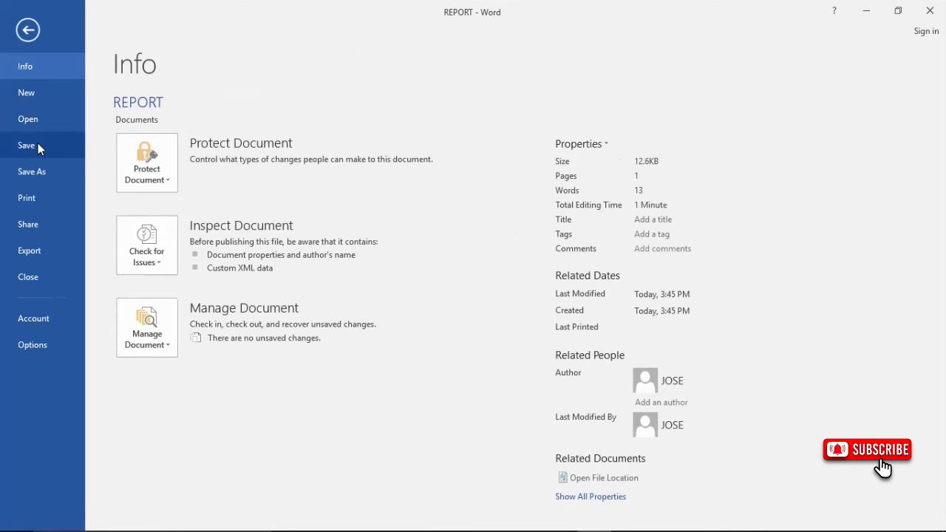
{"action": "left_click", "coordinate": [29, 29]}
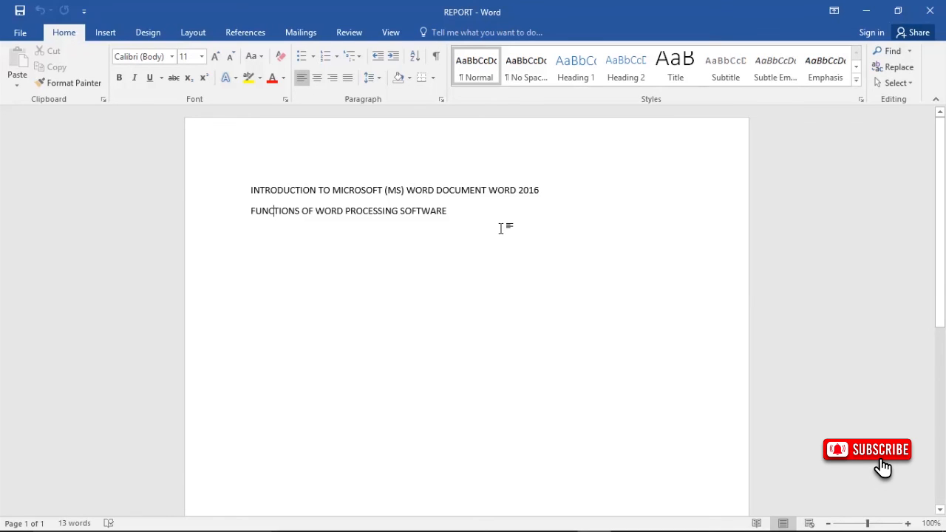
Close the REPORT document
{"action": "left_click", "coordinate": [451, 252]}
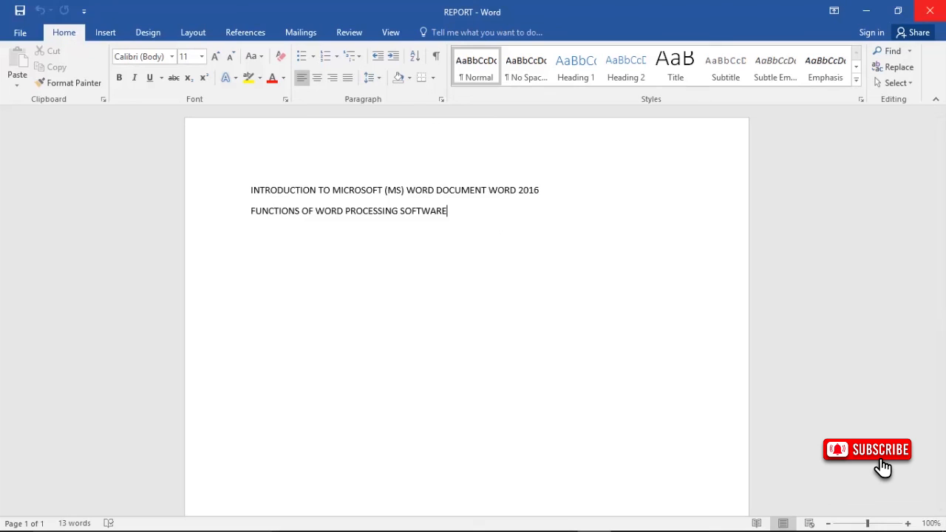
{"action": "left_click", "coordinate": [930, 11]}
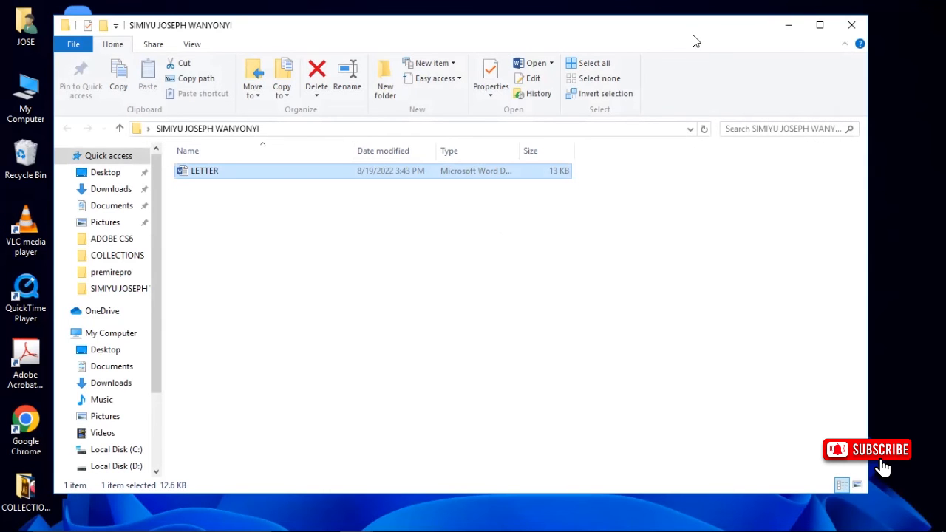
Move the open folder window lower to uncover part of the desktop, and refresh the desktop repeatedly
{"action": "left_click_drag", "start_coordinate": [693, 34], "coordinate": [714, 139]}
{"action": "right_click", "coordinate": [656, 63]}
{"action": "left_click", "coordinate": [702, 103]}
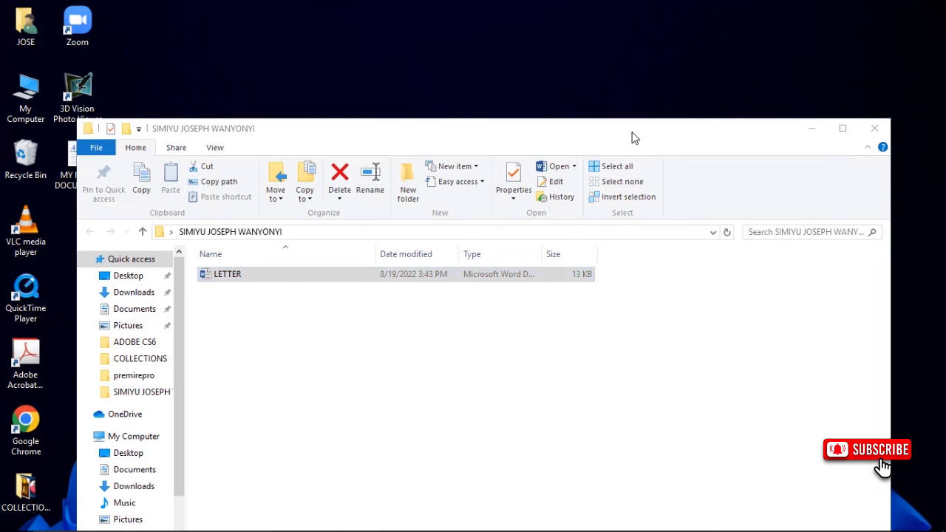
{"action": "right_click", "coordinate": [650, 49]}
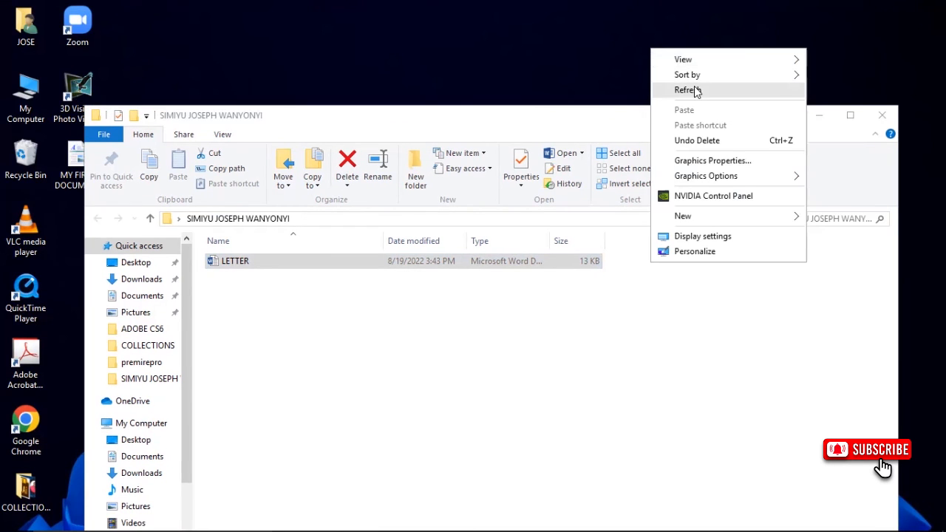
{"action": "left_click", "coordinate": [695, 91]}
{"action": "right_click", "coordinate": [671, 41]}
{"action": "left_click", "coordinate": [716, 85]}
{"action": "right_click", "coordinate": [652, 26]}
{"action": "left_click", "coordinate": [698, 63]}
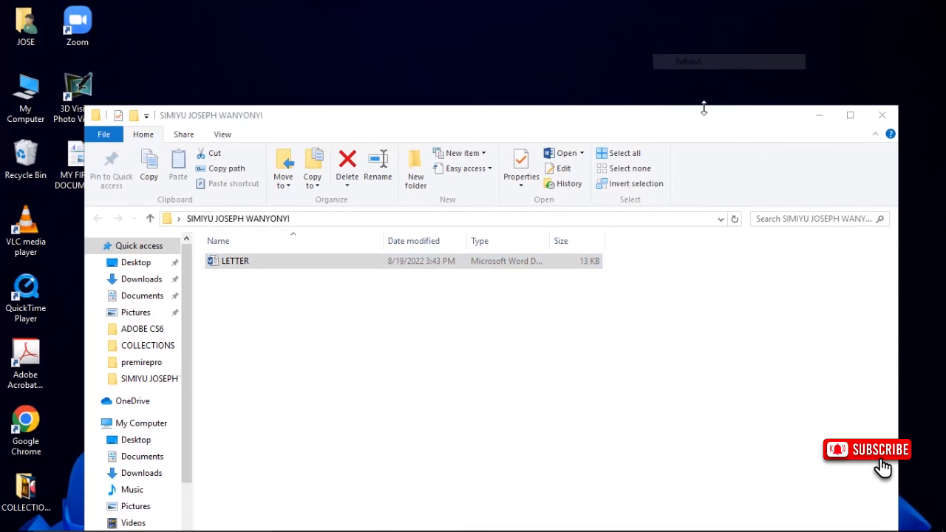